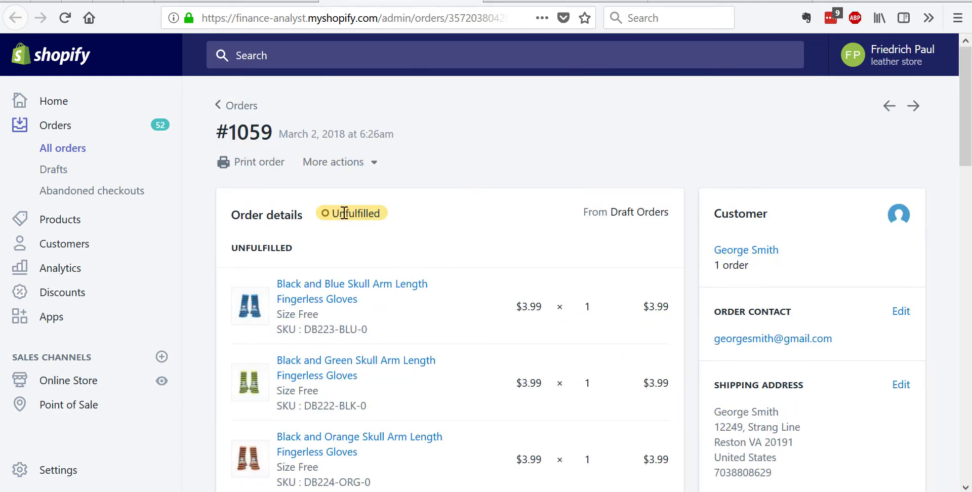
Review the open order's fulfillment section and the orders list, and switch to PowerPoint to show slide 2 on selecting products.
scroll(447, 216, down, 10)
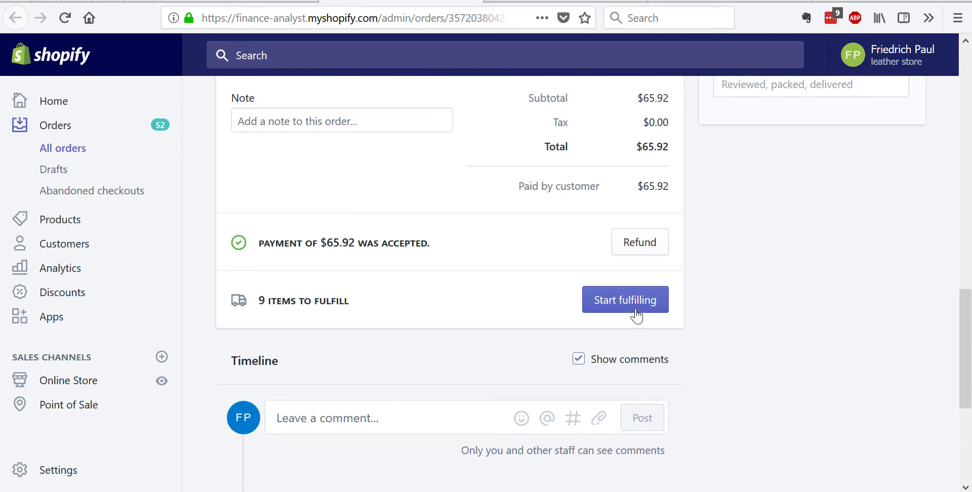
click(237, 1)
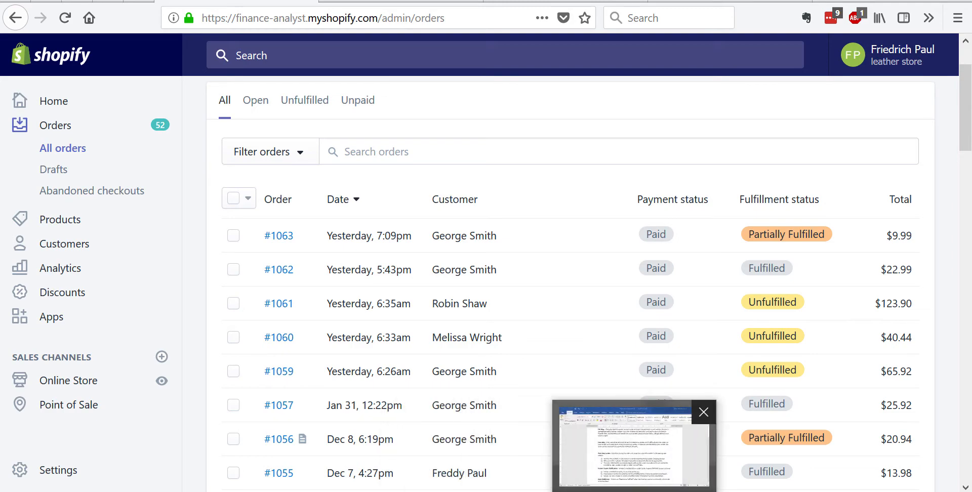
click(560, 491)
click(85, 194)
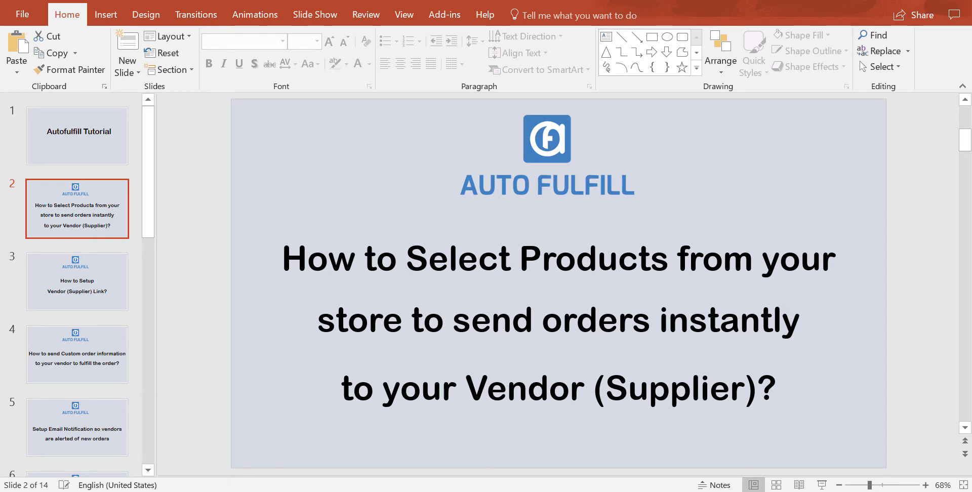
Switch to the Auto Fulfill app in Chrome and add an Autofulfill Sheet vendor named Test 1.
click(249, 491)
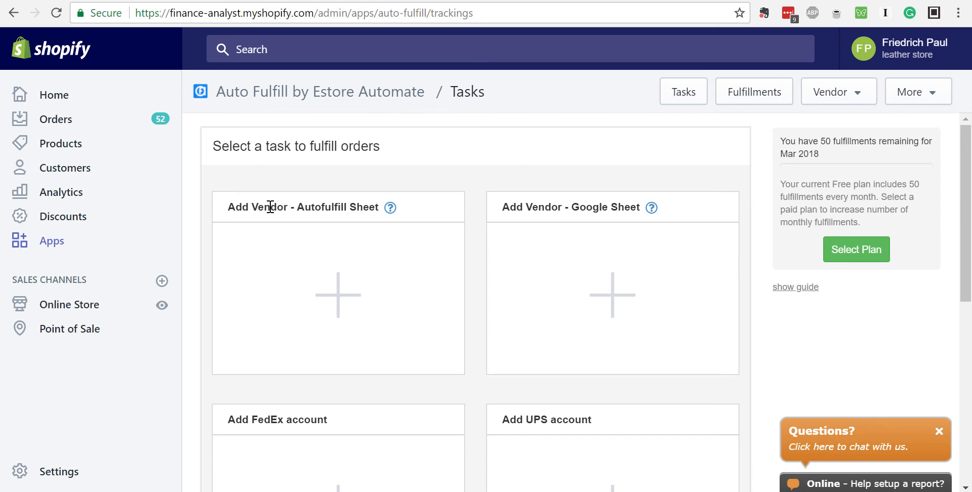
click(313, 283)
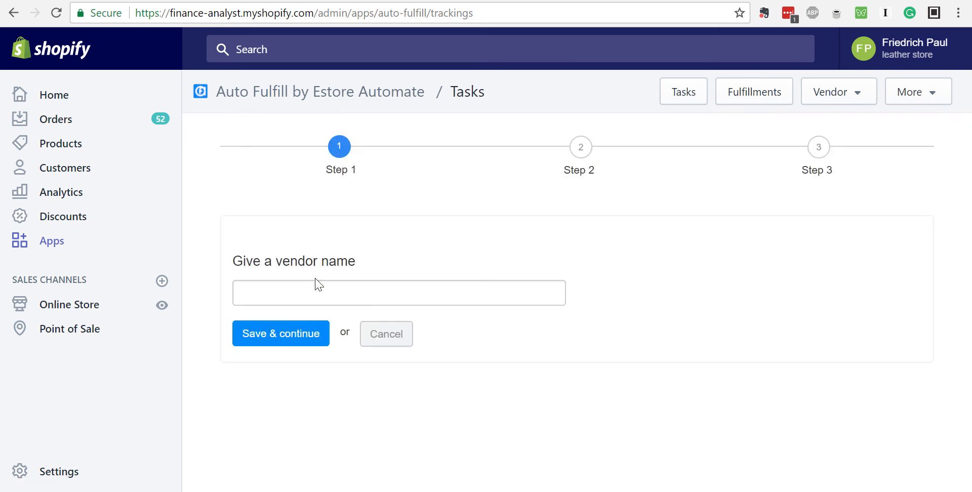
click(314, 292)
text(Test 1)
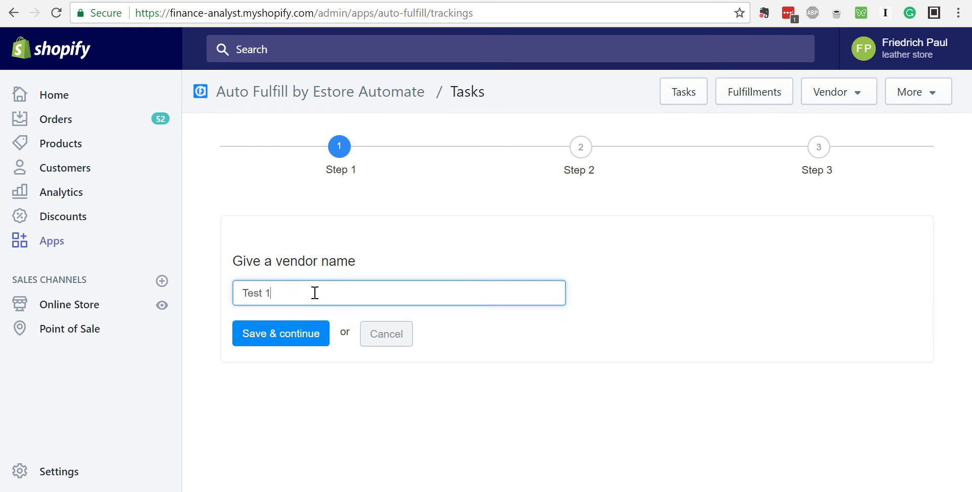
click(285, 333)
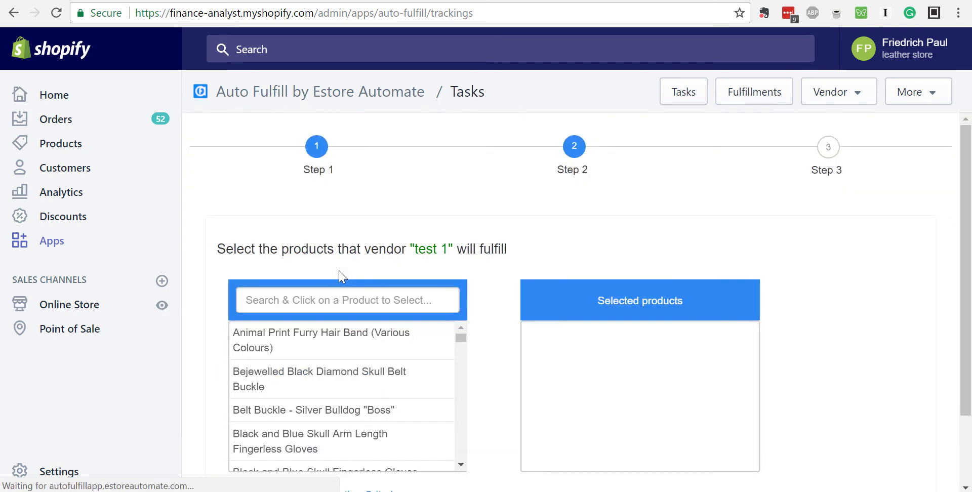
Select Animal Print Furry Hair Band and the Black and Blue and Black and Green Skull Arm Length Fingerless Gloves for the vendor.
scroll(478, 245, down, 2)
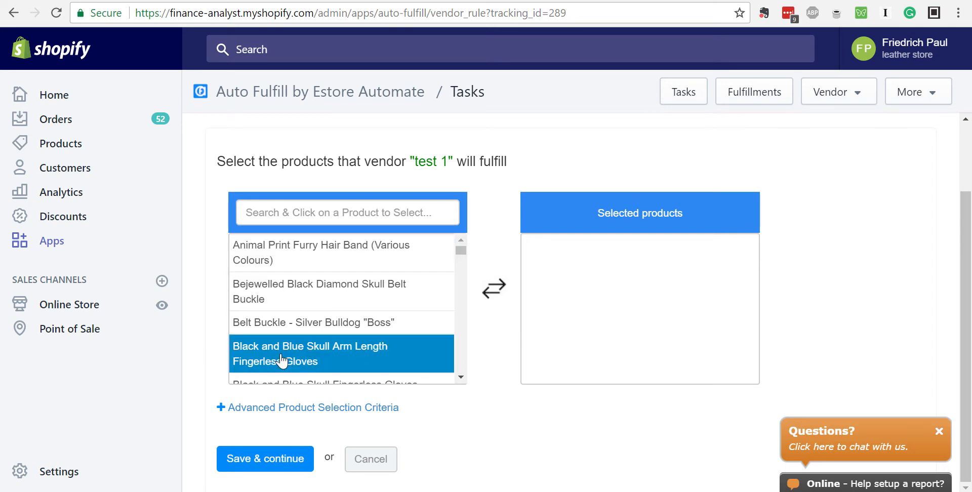
click(463, 250)
mouse_move(464, 250)
mouse_down()
mouse_move(459, 379)
mouse_move(459, 247)
mouse_up()
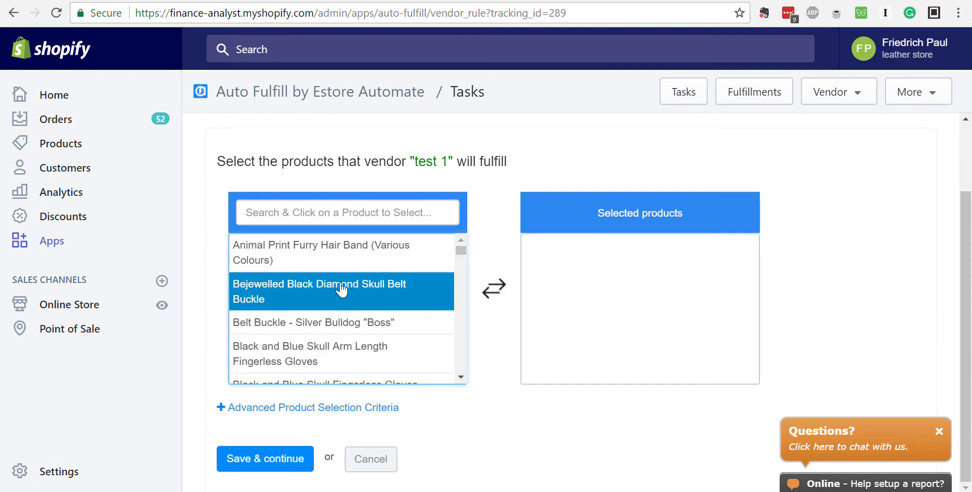
click(354, 250)
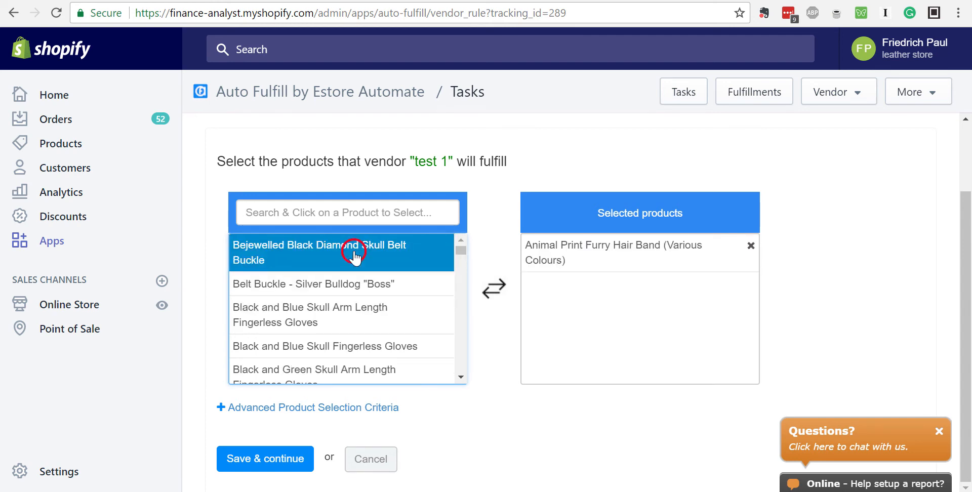
click(364, 299)
click(359, 335)
Remove all three products from the vendor's selected products.
click(556, 301)
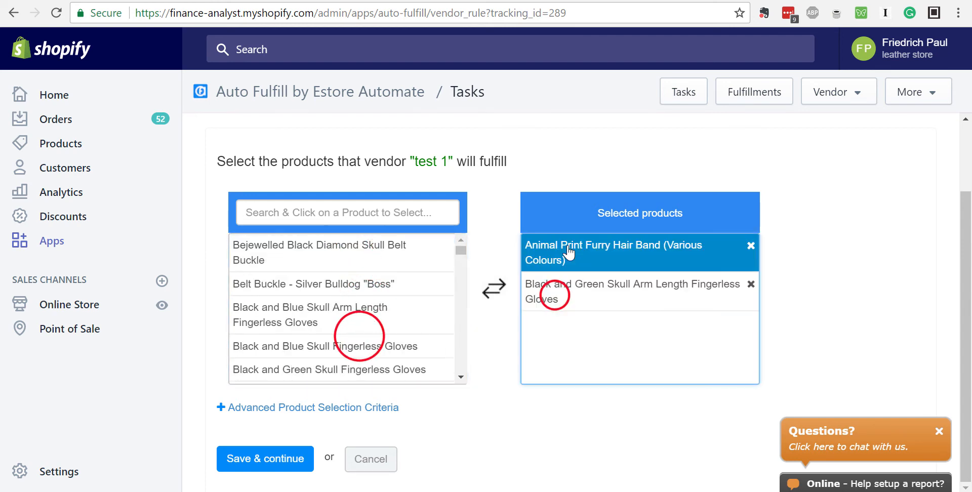
click(557, 251)
click(590, 252)
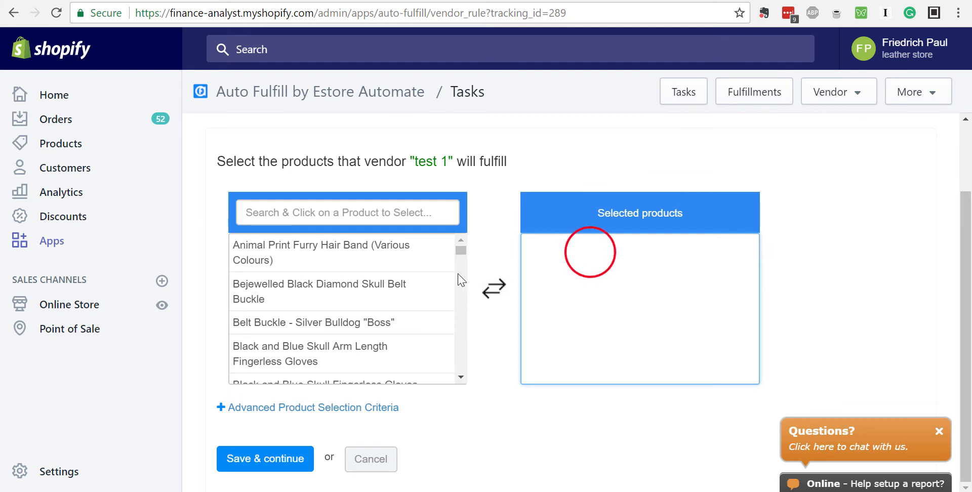
Search the vendor's available products for "gloves" and clear the search text.
click(407, 214)
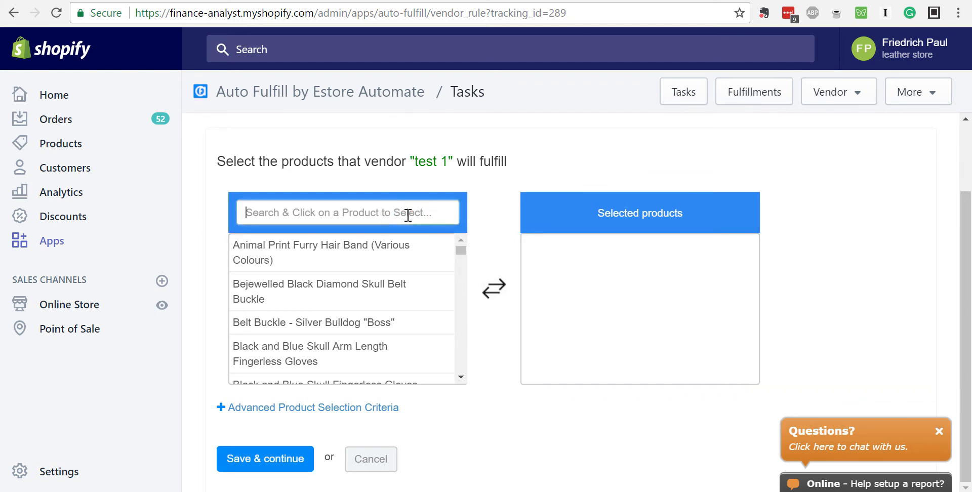
text(gloves)
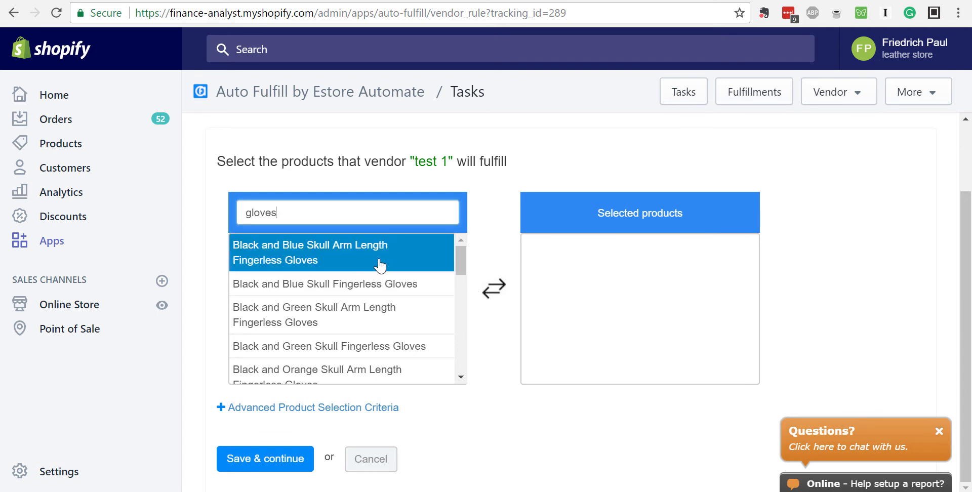
double_click(394, 219)
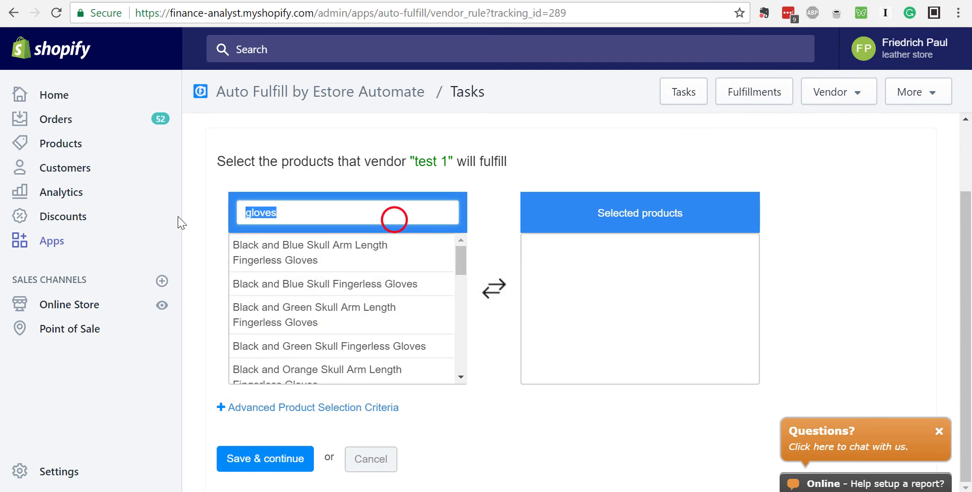
key(BackSpace)
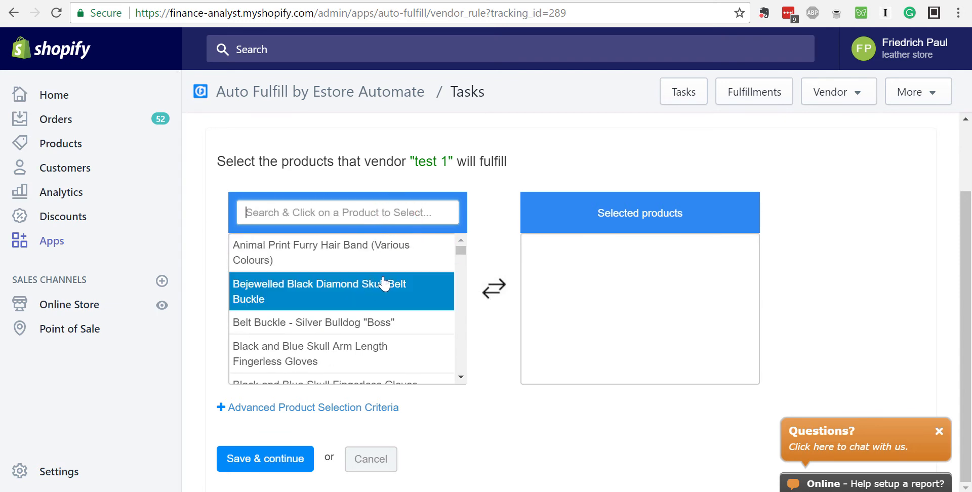
Expand the advanced product selection criteria and add a condition that Vendor Name is equal to Motif.
click(221, 410)
scroll(475, 348, down, 2)
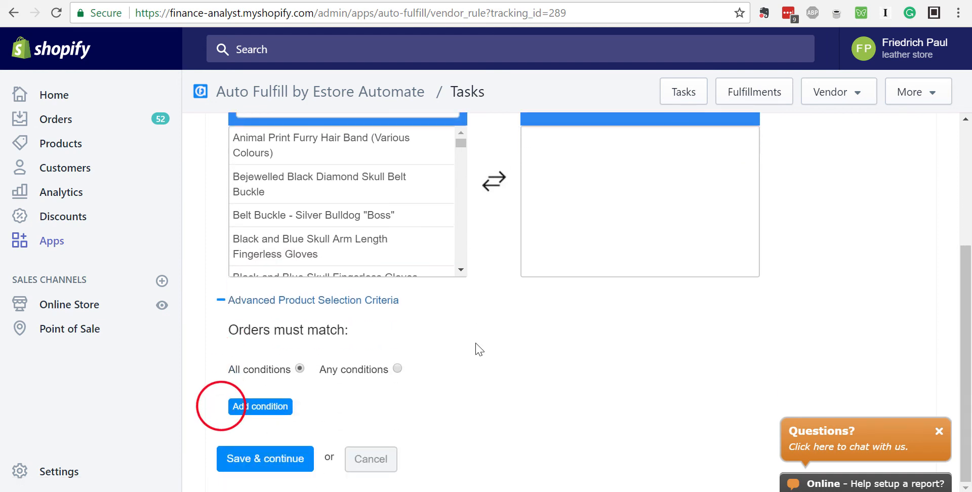
click(260, 407)
scroll(456, 336, down, 1)
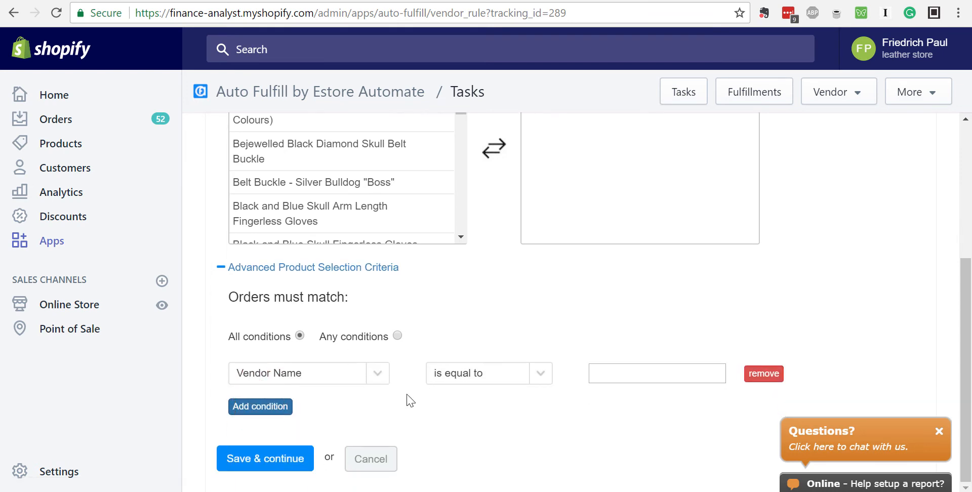
click(384, 381)
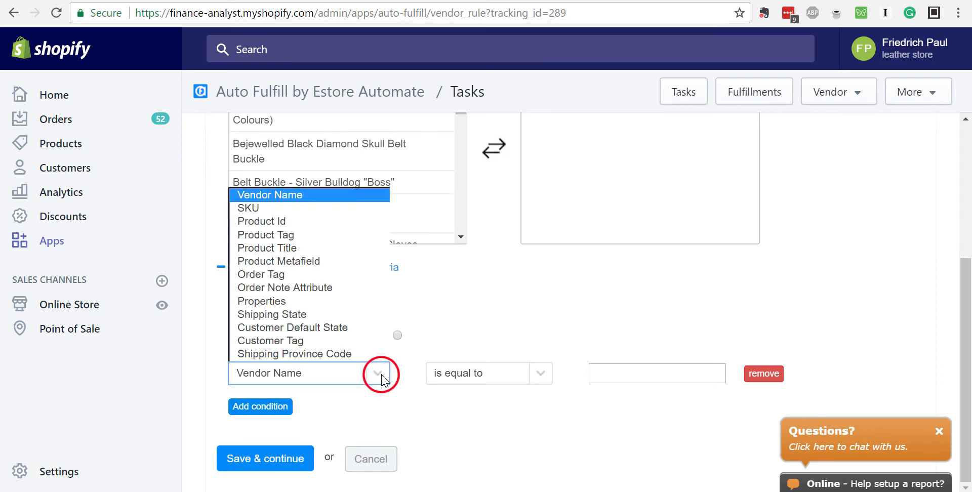
click(276, 195)
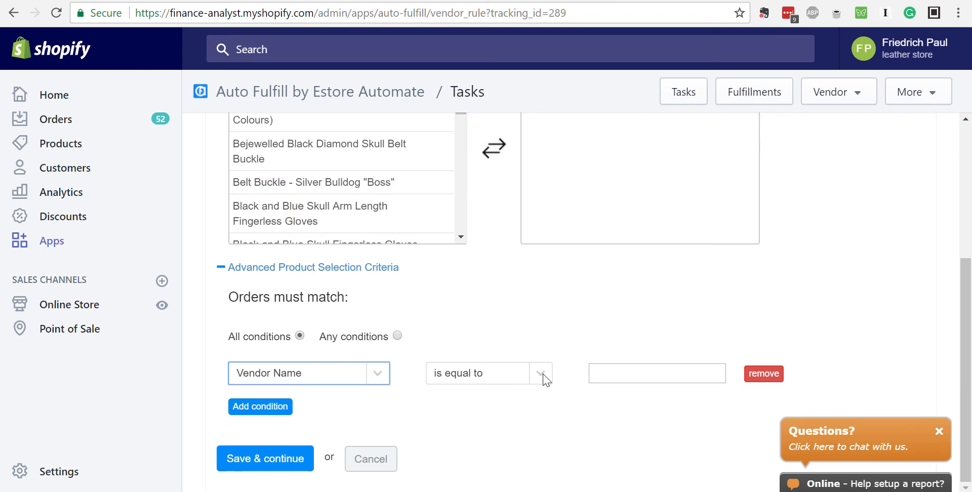
click(667, 375)
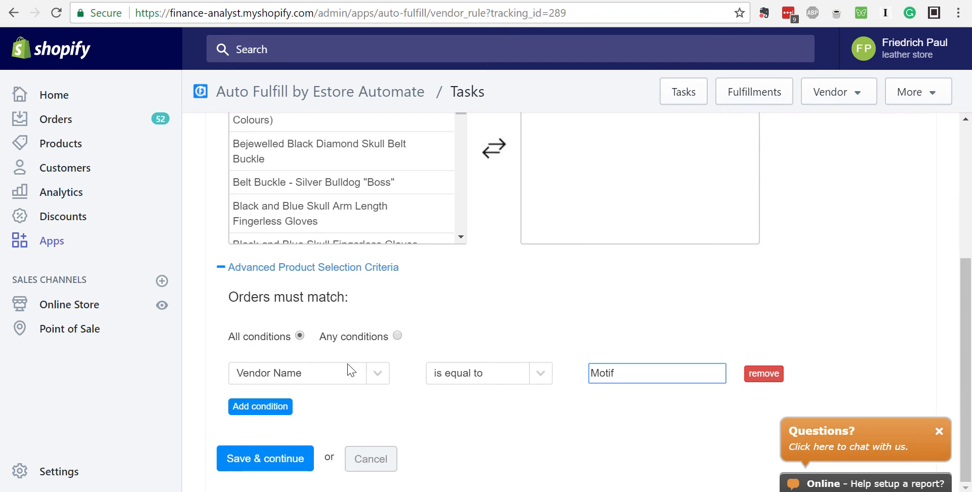
Add a second blank condition, make orders match any conditions, and remove that blank condition.
click(273, 405)
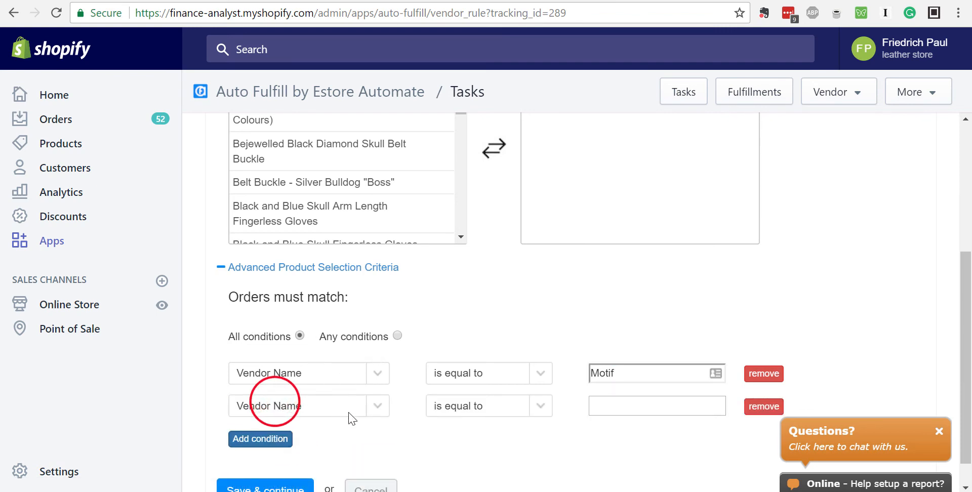
click(399, 338)
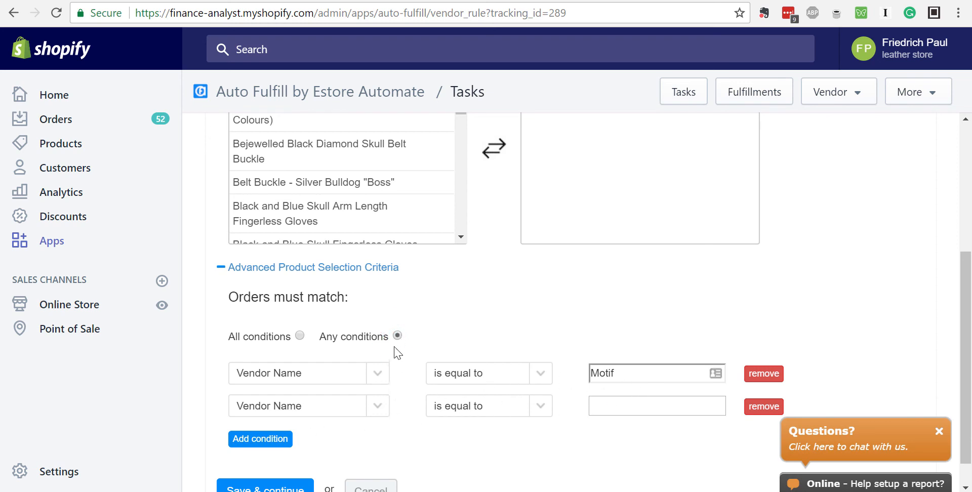
click(764, 407)
Change the Vendor Name condition's operator to "in comma list" and extend its value to "Motif,".
click(380, 373)
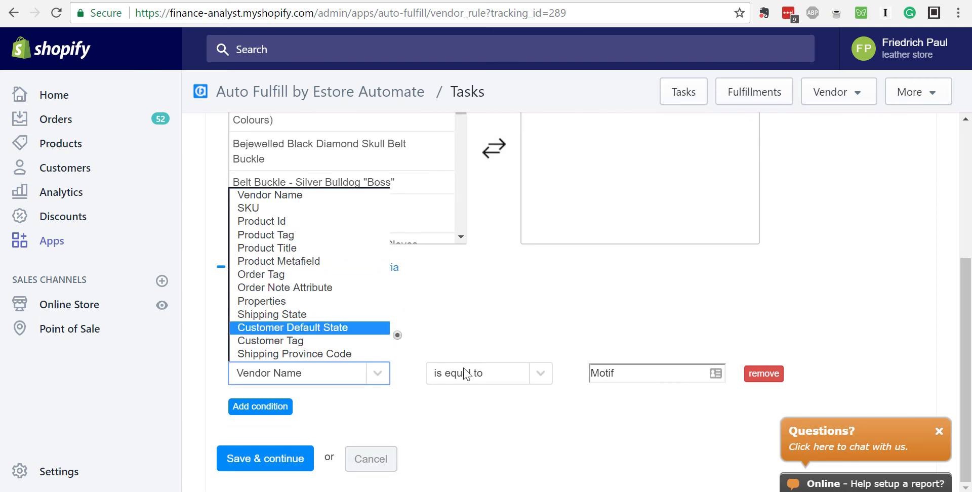
click(554, 403)
click(541, 375)
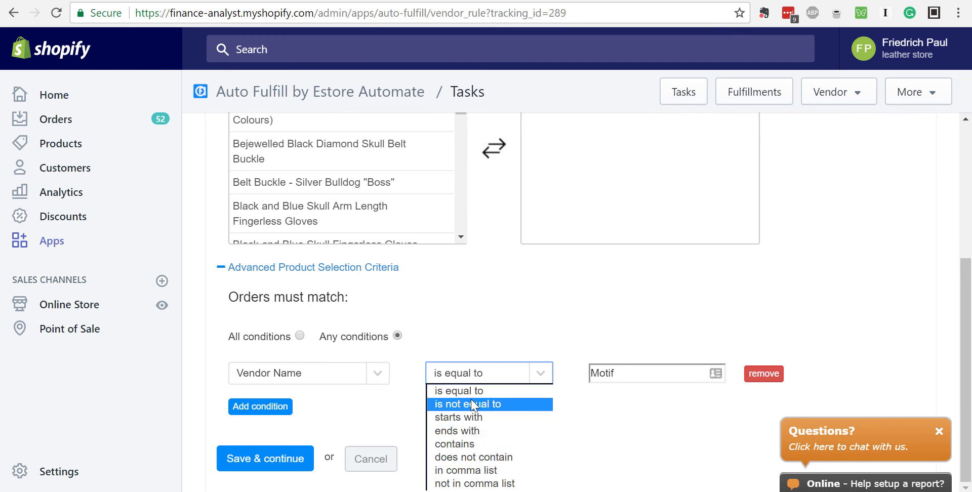
click(483, 470)
click(638, 376)
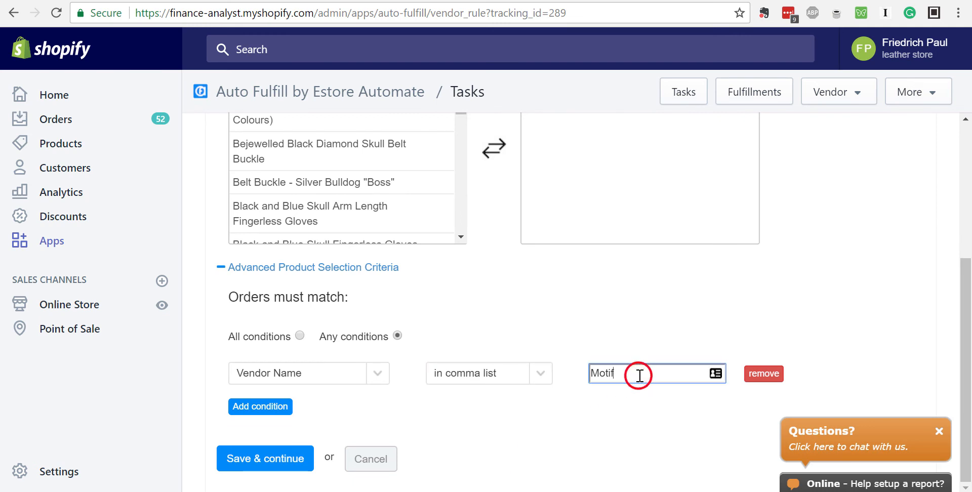
text(,)
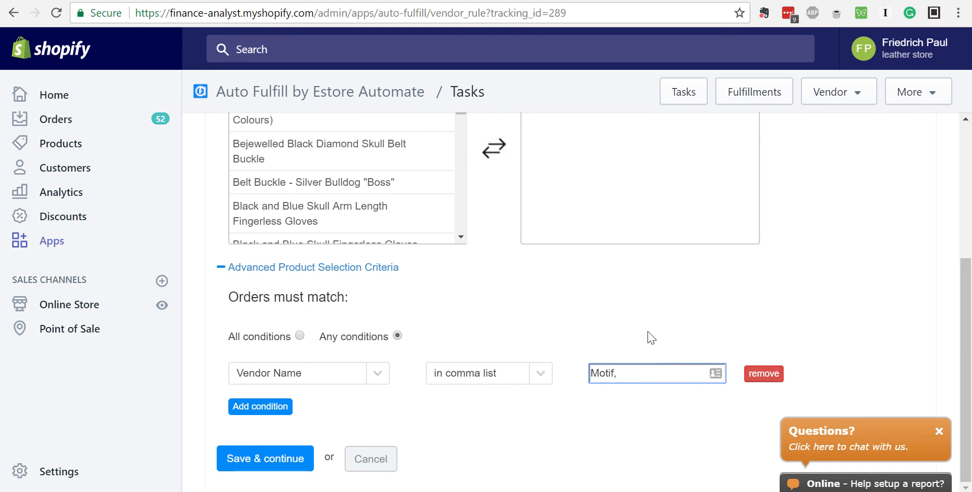
Remove the Vendor Name condition and collapse the advanced product selection criteria.
click(764, 374)
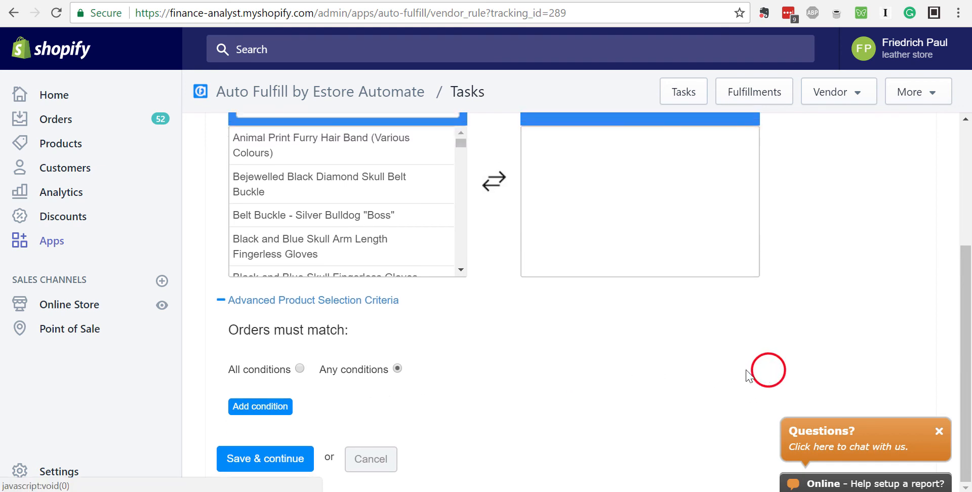
scroll(463, 395, up, 3)
click(221, 377)
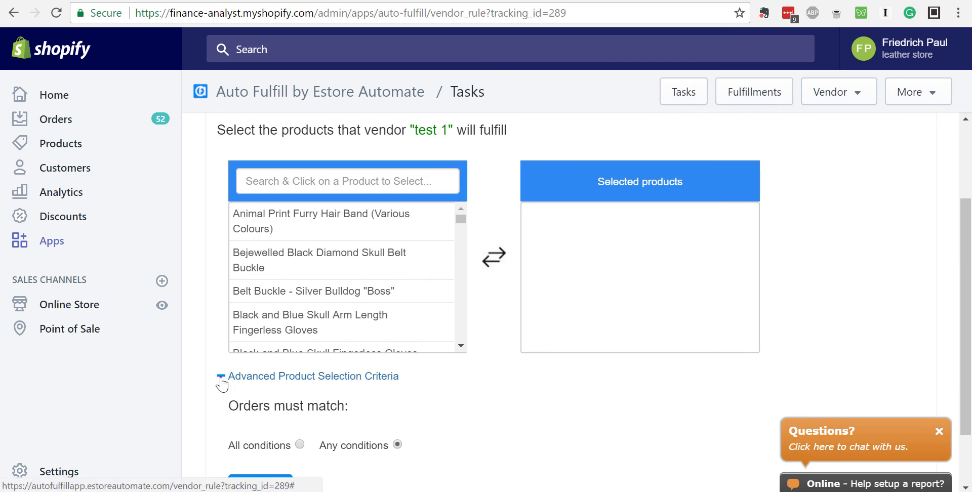
Filter the vendor's available products by the search term "gloves".
click(332, 211)
text(g)
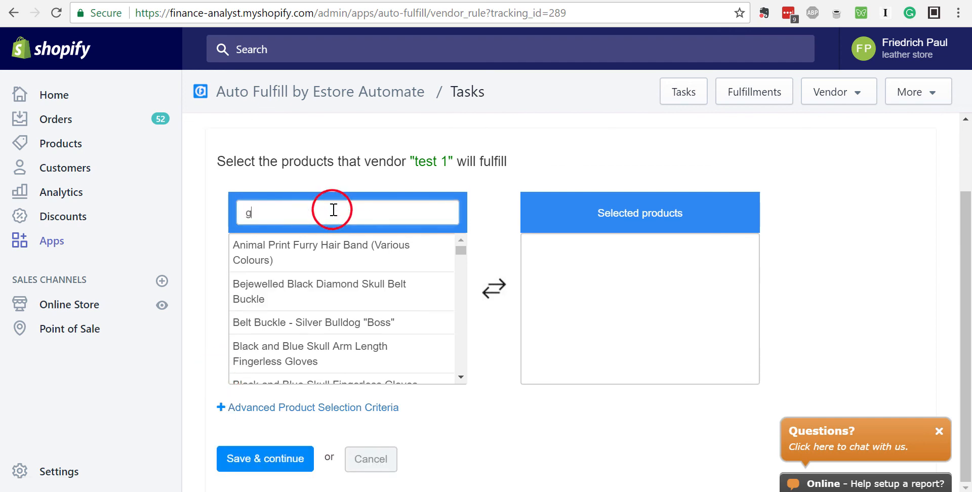
text(loved)
key(BackSpace)
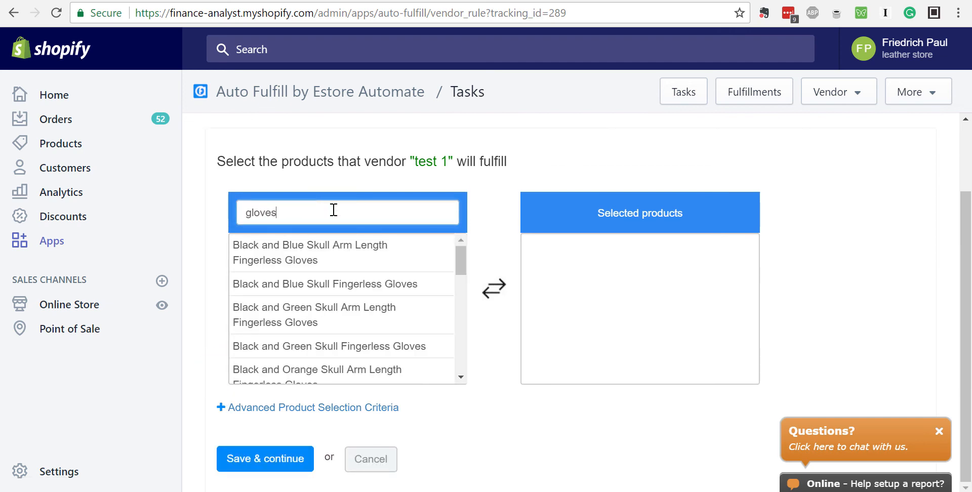
text(s)
Move every available product matching "gloves" into the selected products for vendor "test 1".
click(339, 246)
click(337, 281)
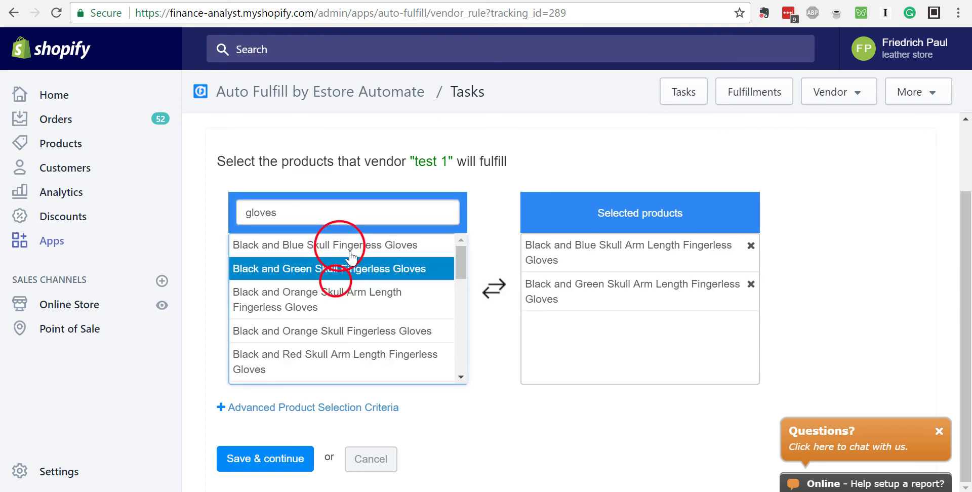
click(350, 247)
click(351, 265)
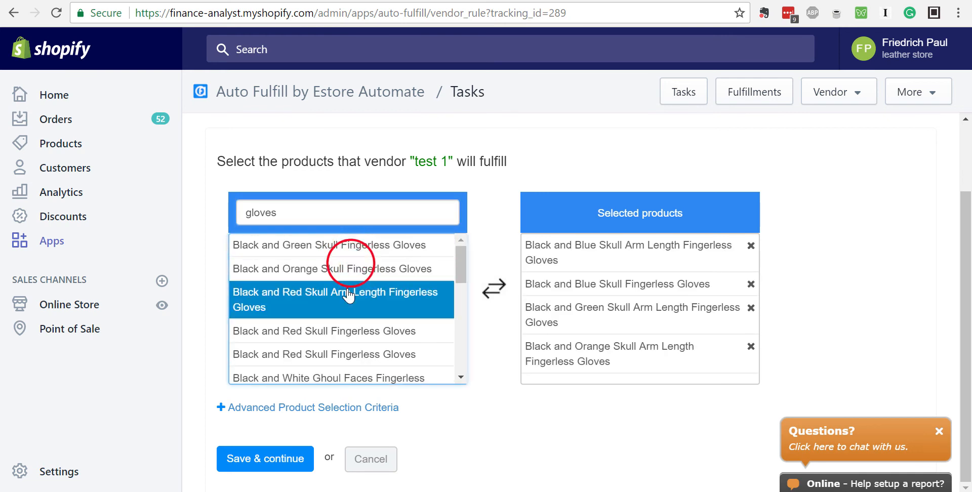
click(348, 289)
click(348, 319)
click(346, 337)
click(332, 374)
click(336, 315)
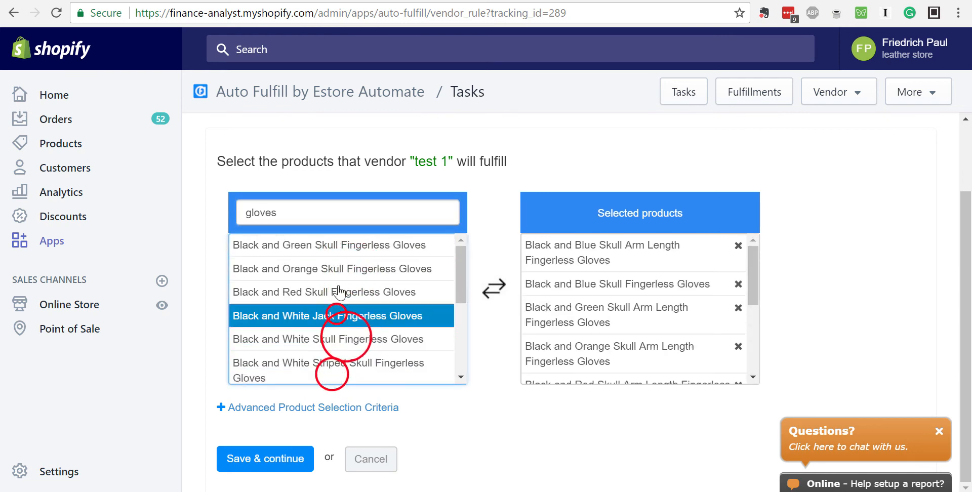
click(338, 284)
click(344, 261)
click(343, 251)
click(343, 269)
click(341, 291)
click(340, 315)
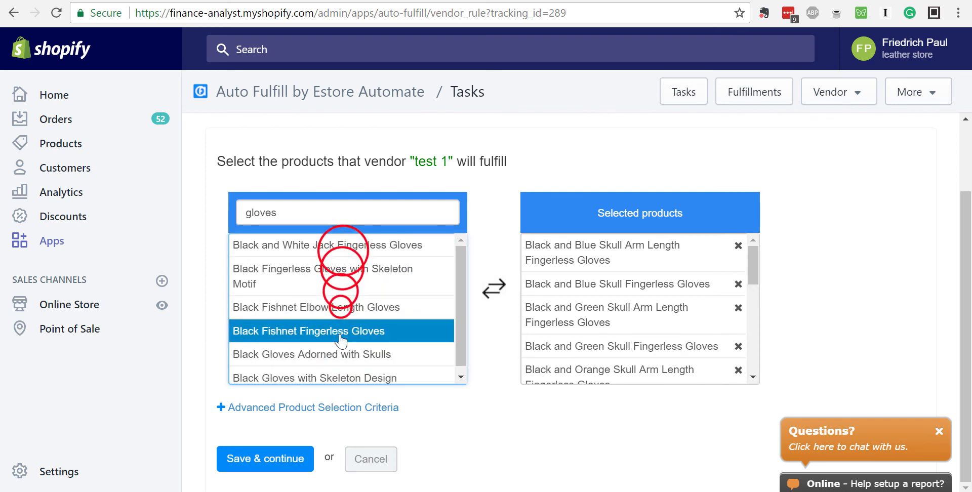
click(338, 331)
click(335, 324)
click(334, 293)
click(338, 273)
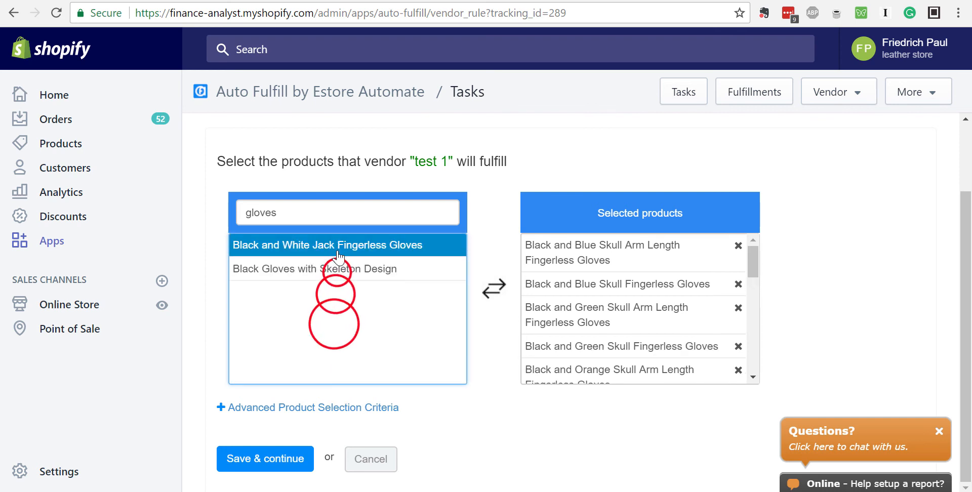
click(337, 249)
Filter the available products by "Bandan" and add every matching bandana to the vendor's selected products.
double_click(336, 213)
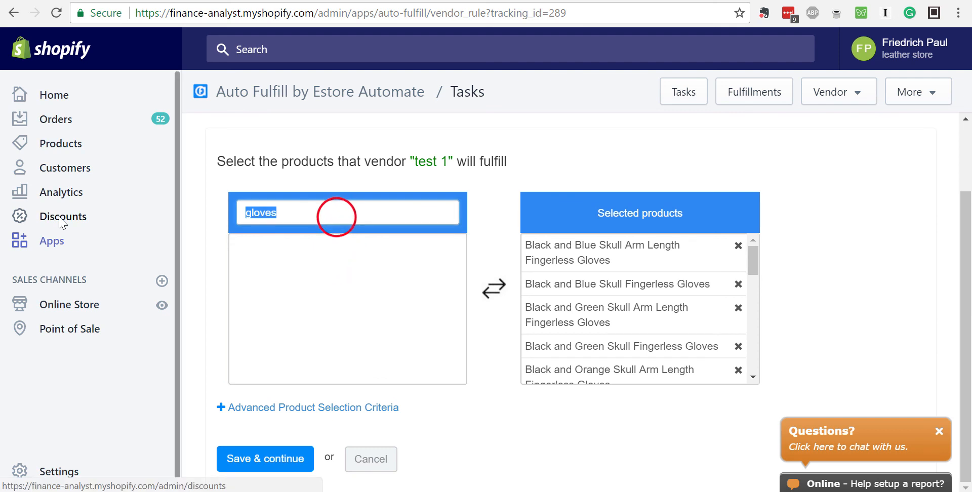
text(Bandan)
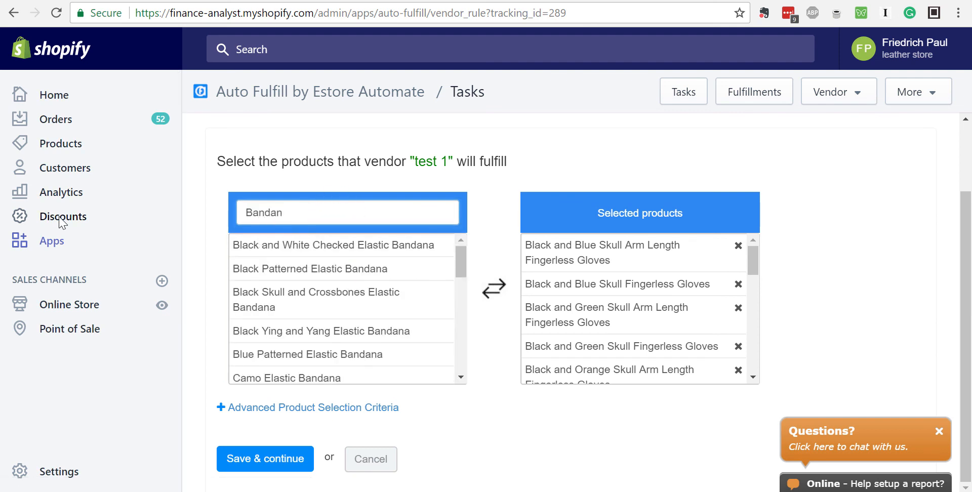
click(408, 250)
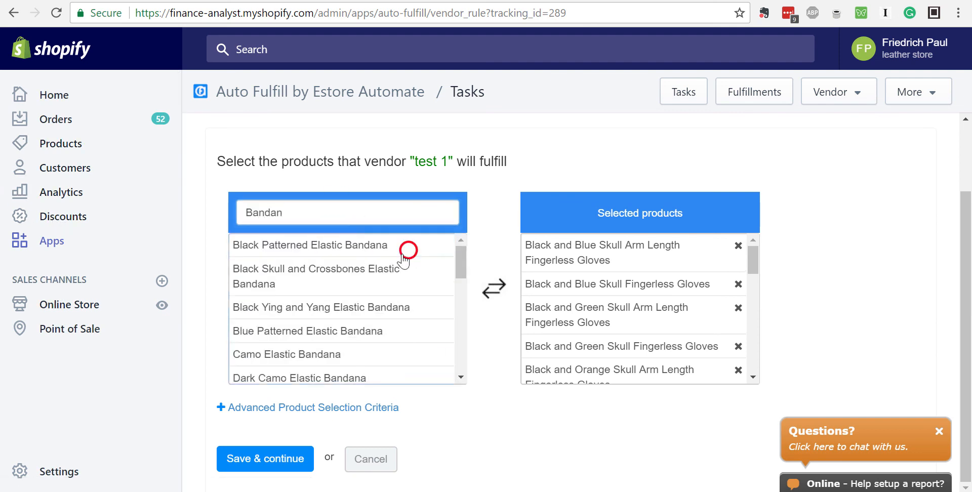
click(385, 268)
click(351, 293)
click(344, 315)
click(340, 315)
click(338, 339)
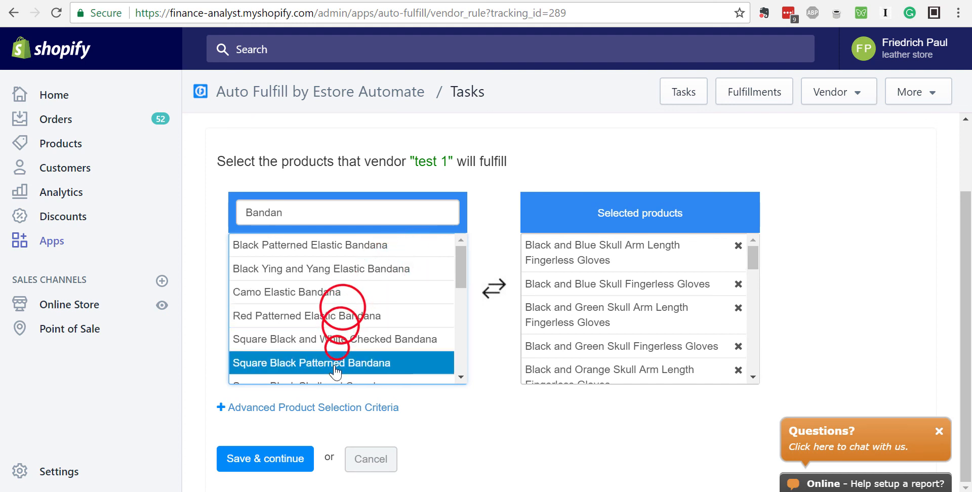
click(335, 363)
click(339, 317)
click(337, 269)
click(336, 250)
click(336, 269)
click(334, 293)
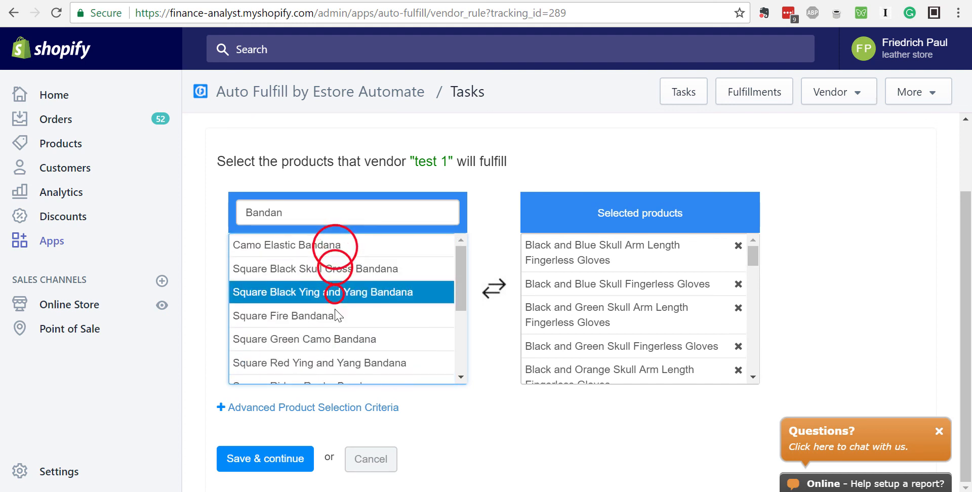
click(334, 316)
click(335, 339)
click(335, 365)
click(335, 339)
click(334, 315)
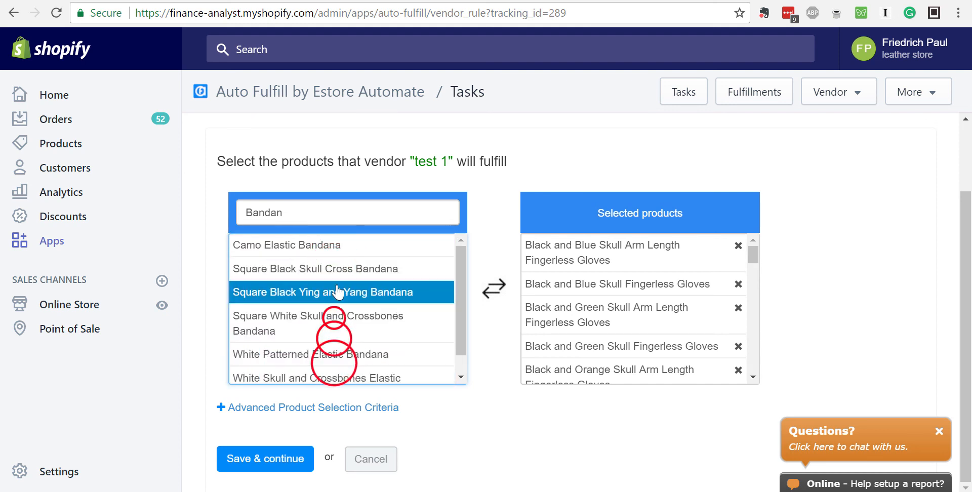
click(335, 292)
click(333, 270)
click(332, 248)
click(333, 270)
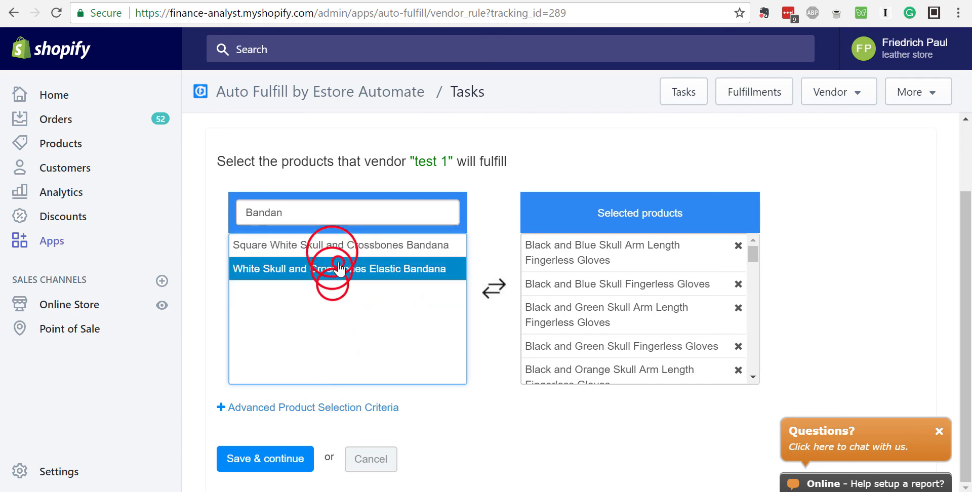
click(338, 265)
click(346, 247)
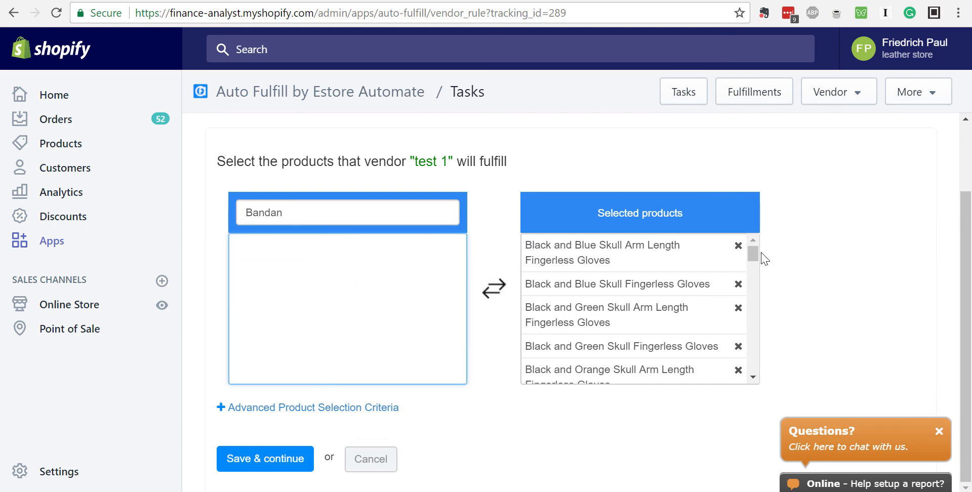
Save the glove and bandana selection for vendor "test 1" and continue the vendor setup.
mouse_move(760, 254)
mouse_down()
mouse_move(760, 369)
mouse_move(765, 252)
mouse_up()
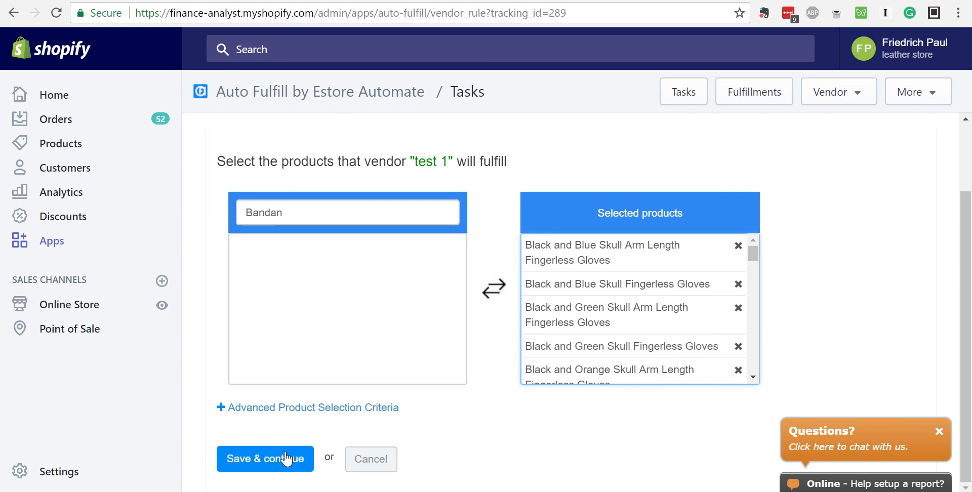
click(267, 464)
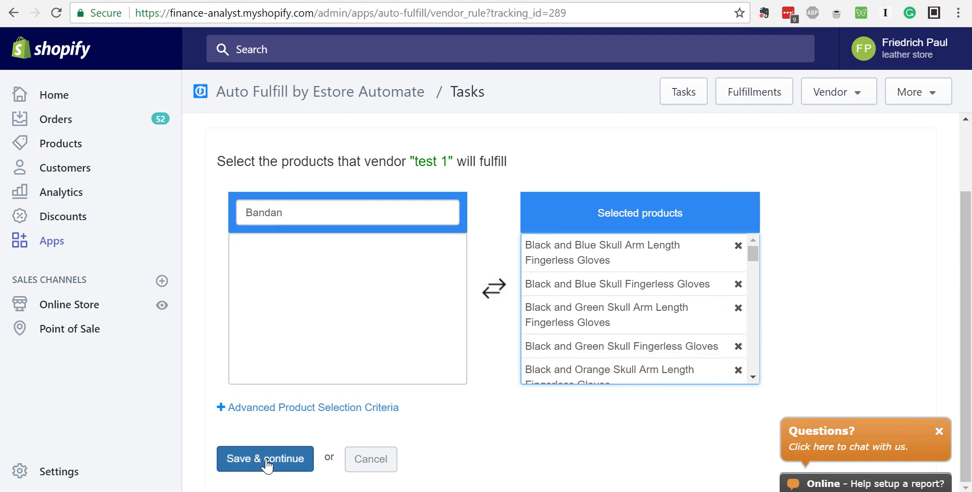